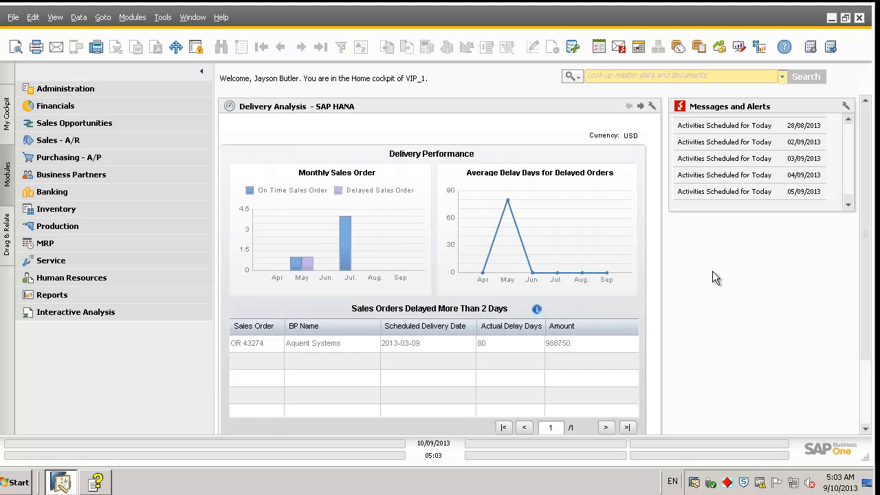
Step: Open the Dashboard Designer and expand the Analytic View and Calculation View groups among the base data sources
{"action": "left_click", "coordinate": [739, 49]}
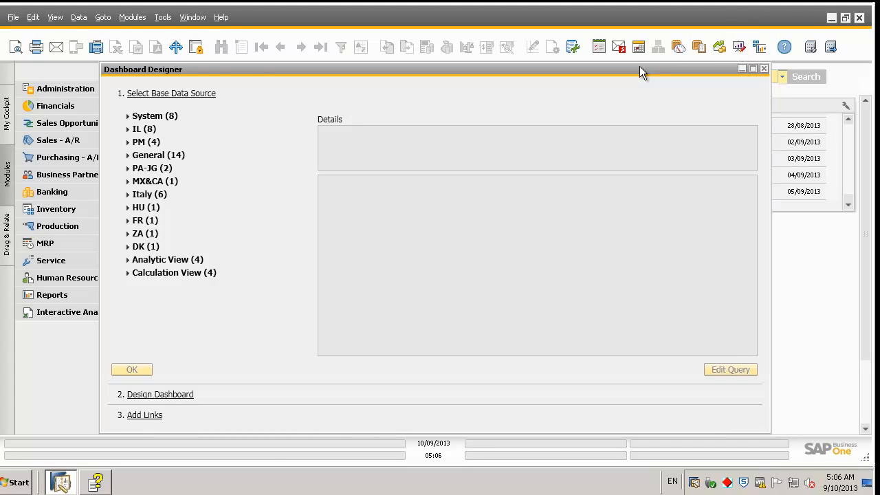
{"action": "left_click_drag", "start_coordinate": [640, 66], "coordinate": [723, 66]}
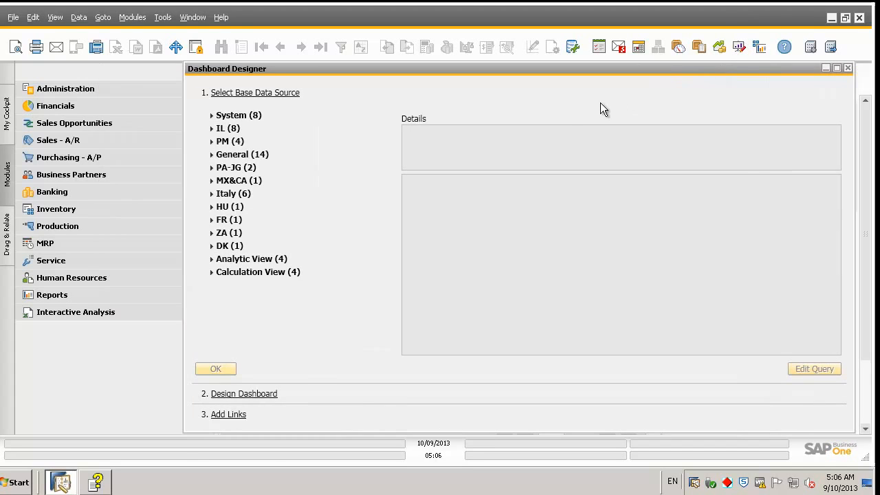
{"action": "left_click", "coordinate": [328, 117]}
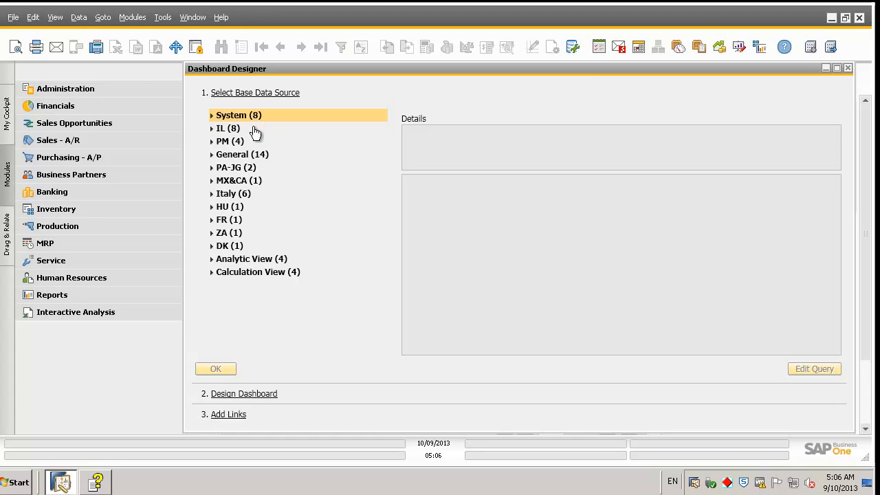
{"action": "left_click", "coordinate": [266, 264]}
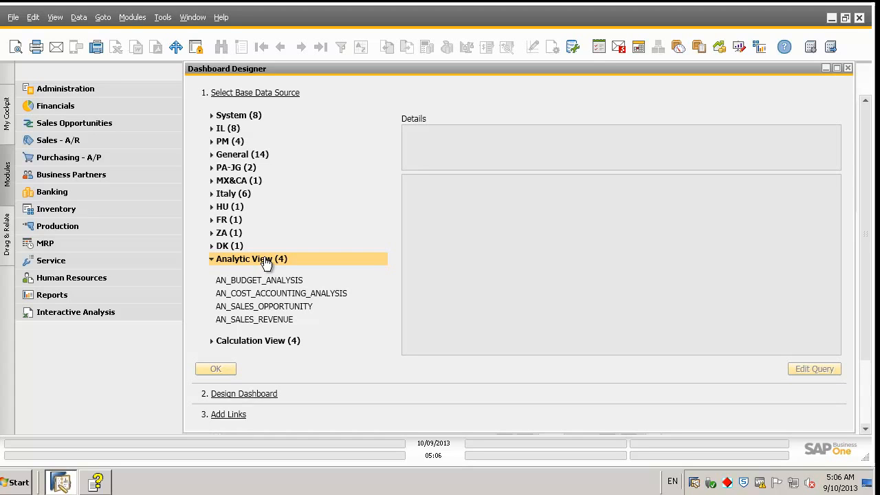
{"action": "left_click", "coordinate": [272, 340]}
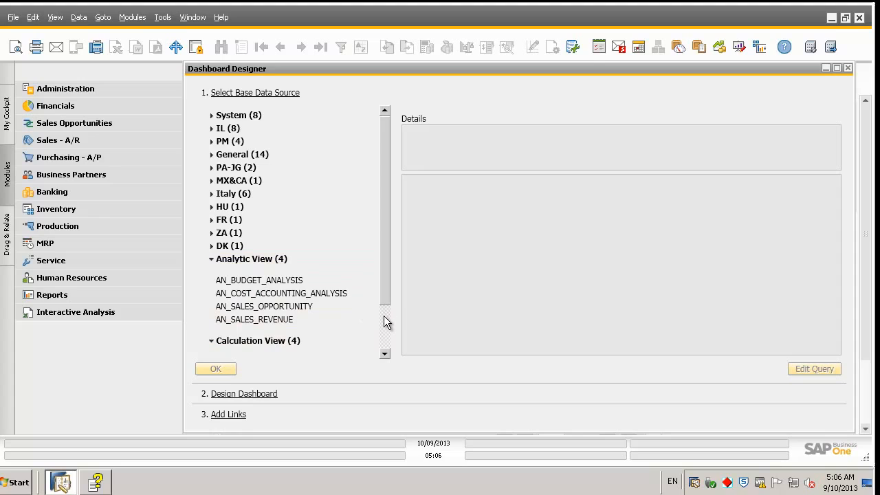
{"action": "left_click", "coordinate": [384, 323]}
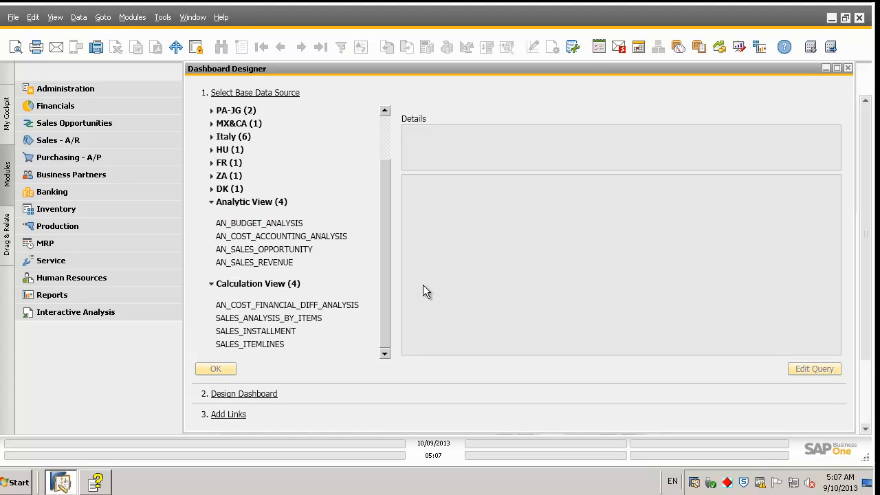
Step: Expand the Interactive Analysis module and choose the analytic view AN_SALES_REVENUE as the dashboard's base data source
{"action": "left_click", "coordinate": [132, 312]}
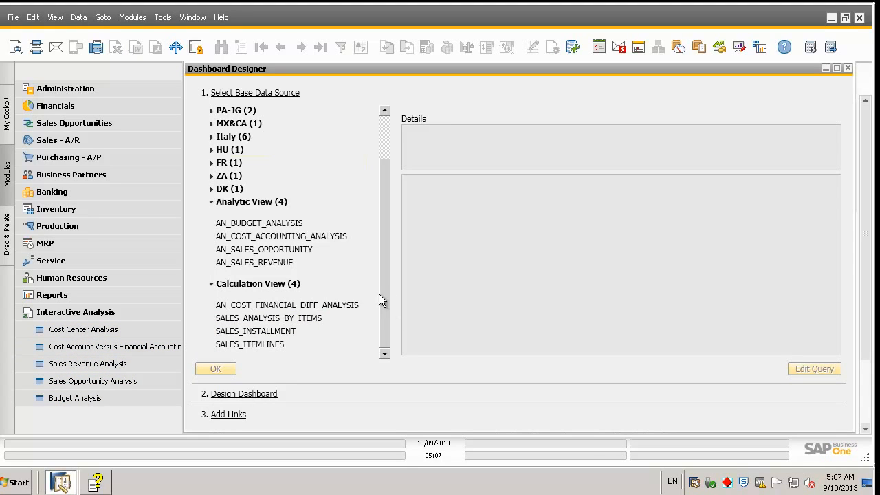
{"action": "left_click", "coordinate": [289, 262]}
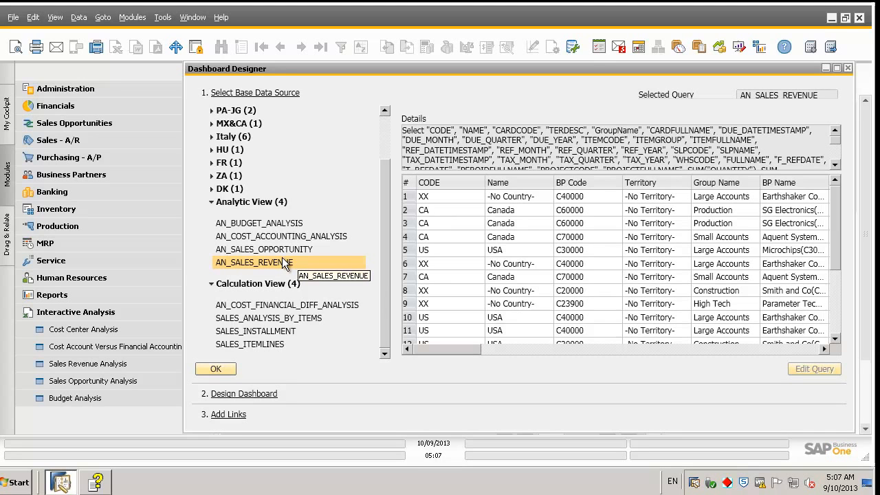
{"action": "left_click", "coordinate": [219, 370]}
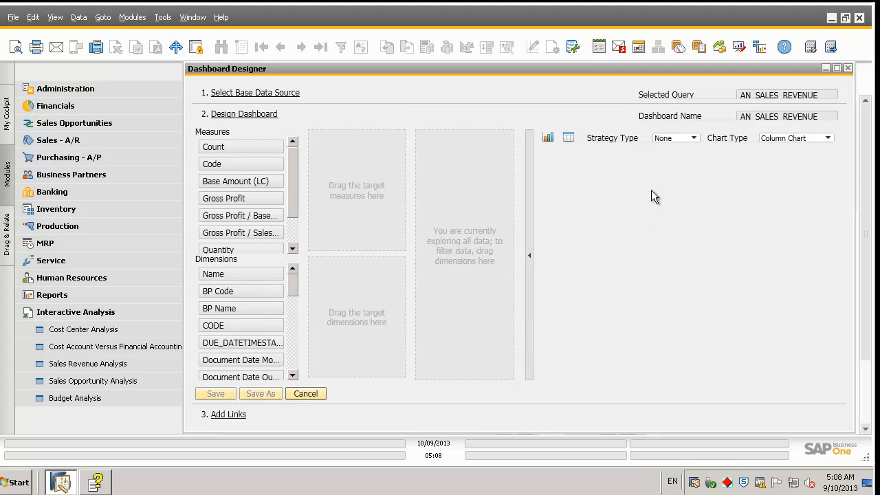
Step: Set the dashboard's strategy type to Forecast and keep Column Chart as the chart type
{"action": "left_click", "coordinate": [693, 138]}
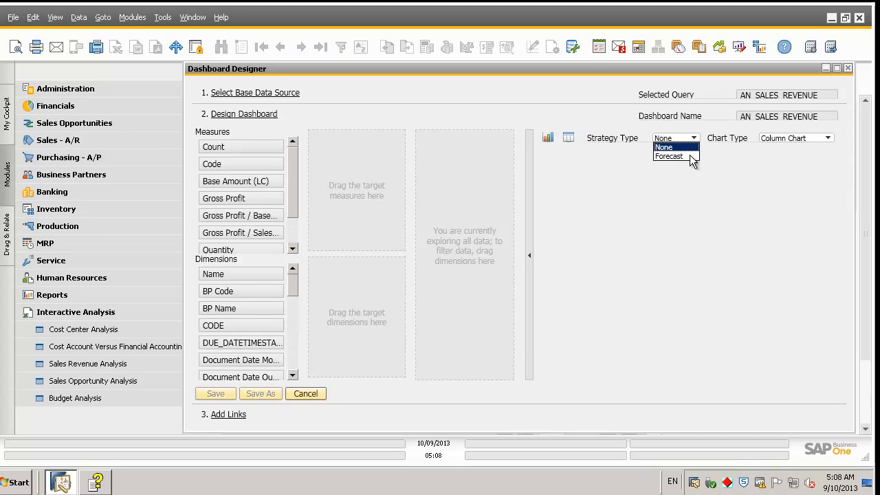
{"action": "left_click", "coordinate": [690, 156]}
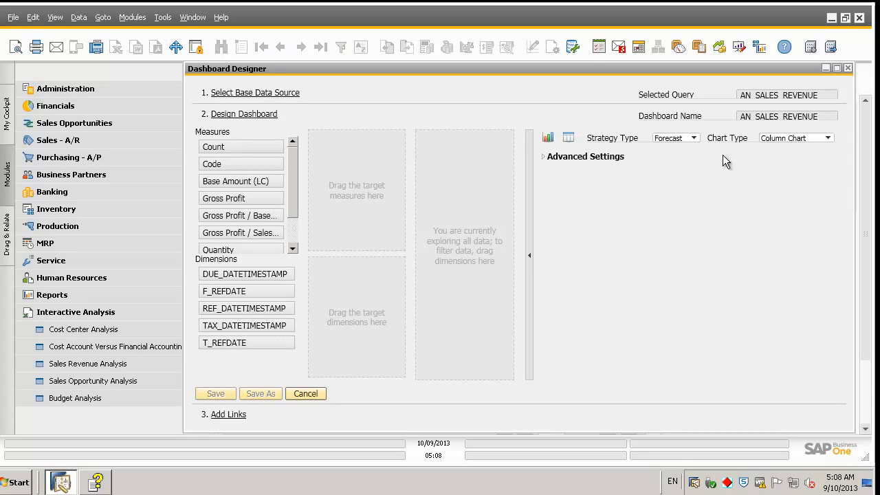
{"action": "left_click", "coordinate": [810, 140]}
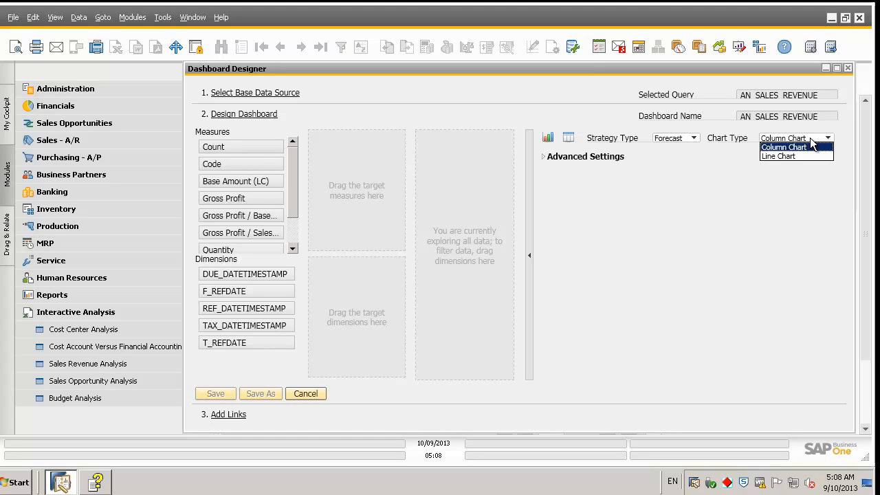
{"action": "left_click", "coordinate": [810, 140]}
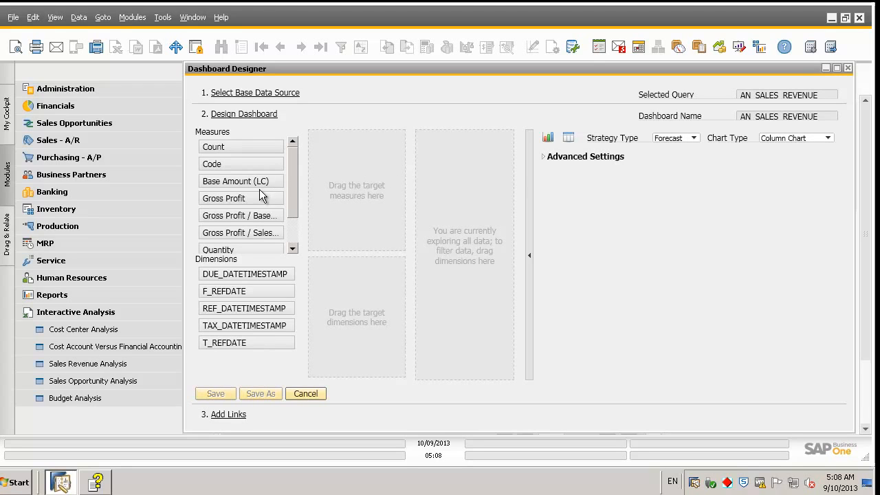
Step: Add Gross Profit as the target measure and DUE_DATETIMESTAMP as the target dimension, grouped by Year
{"action": "left_click_drag", "start_coordinate": [251, 198], "coordinate": [364, 176]}
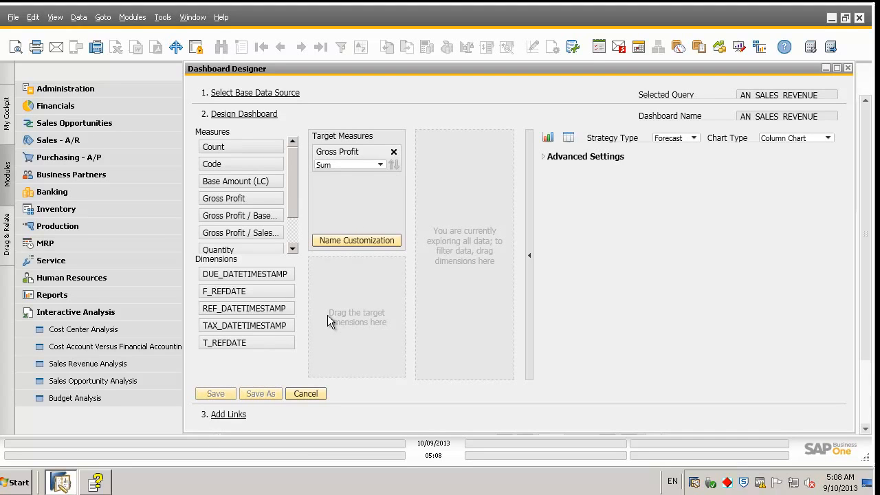
{"action": "left_click_drag", "start_coordinate": [276, 277], "coordinate": [356, 282]}
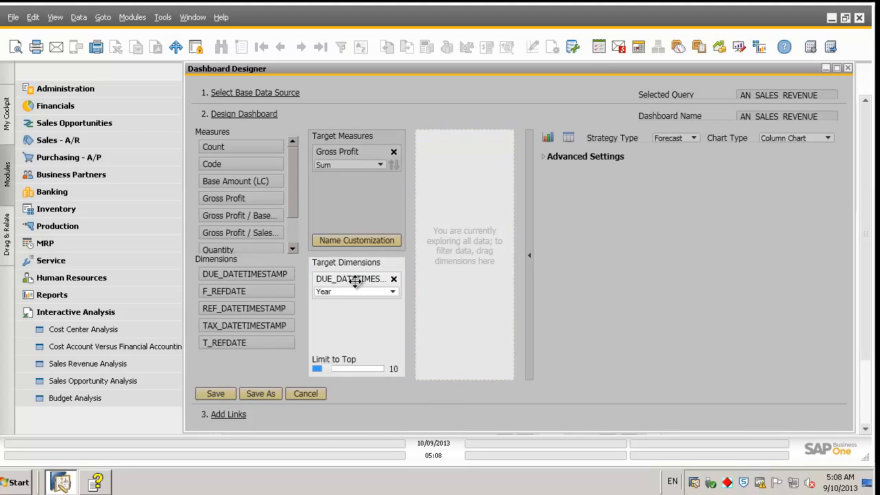
{"action": "left_click", "coordinate": [392, 294]}
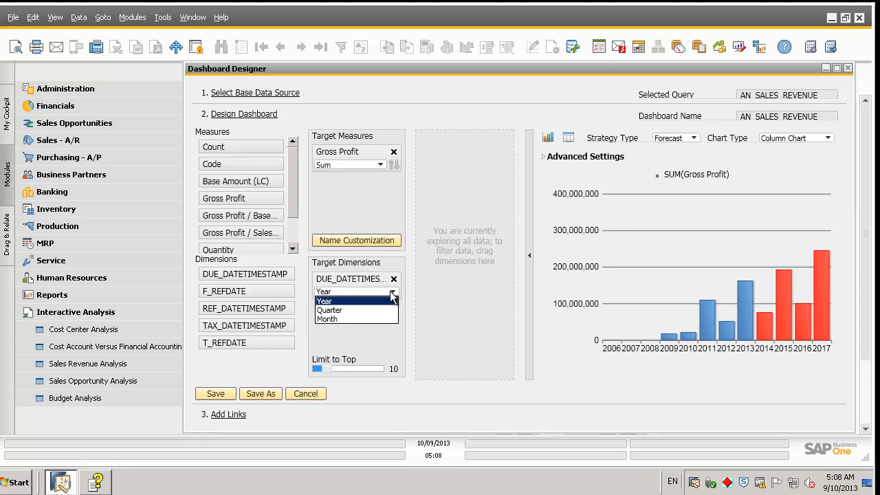
{"action": "left_click", "coordinate": [421, 288]}
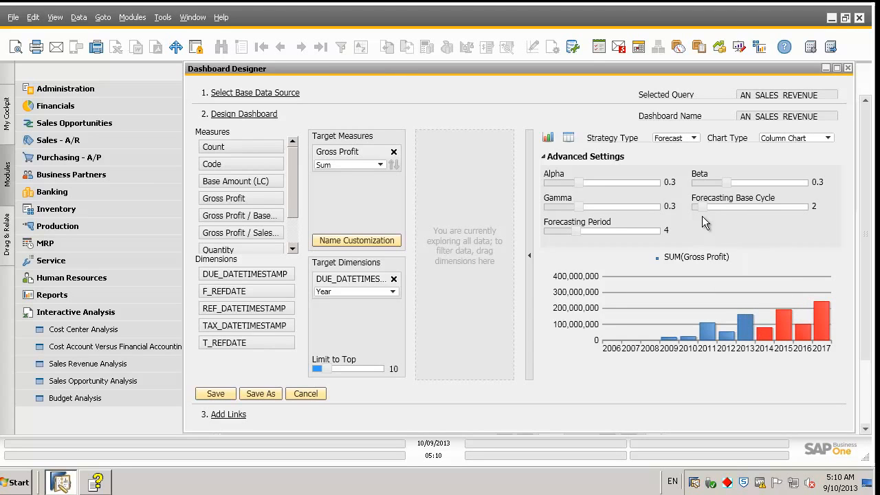
Step: In the advanced forecast settings, set the Forecasting Base Cycle to 3 and the Forecasting Period to 3
{"action": "left_click_drag", "start_coordinate": [707, 204], "coordinate": [716, 205]}
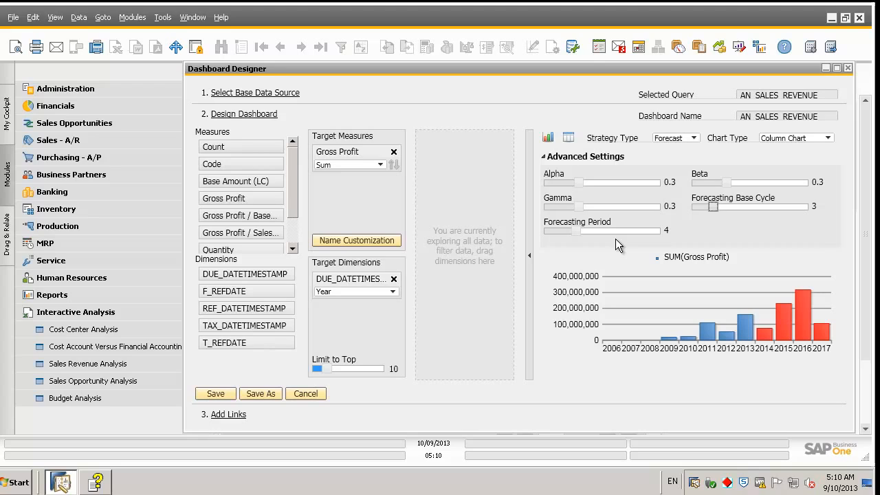
{"action": "left_click", "coordinate": [577, 231]}
{"action": "left_click", "coordinate": [569, 232]}
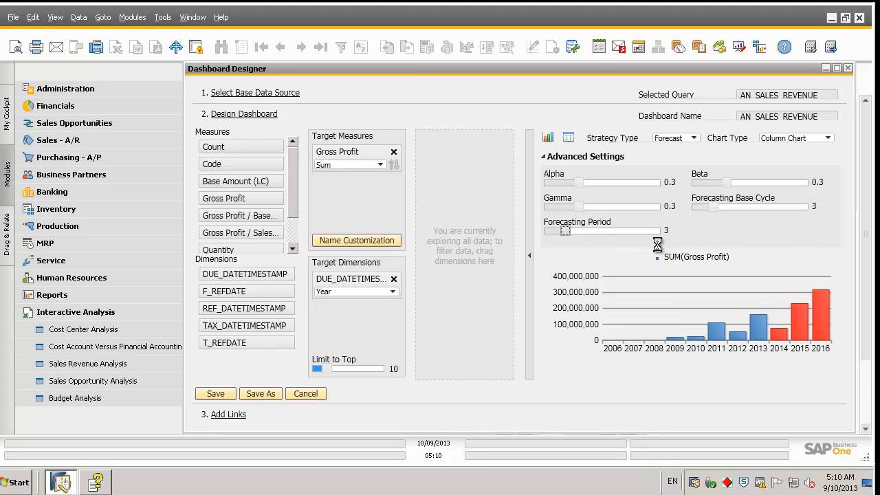
{"action": "mouse_move", "coordinate": [827, 335]}
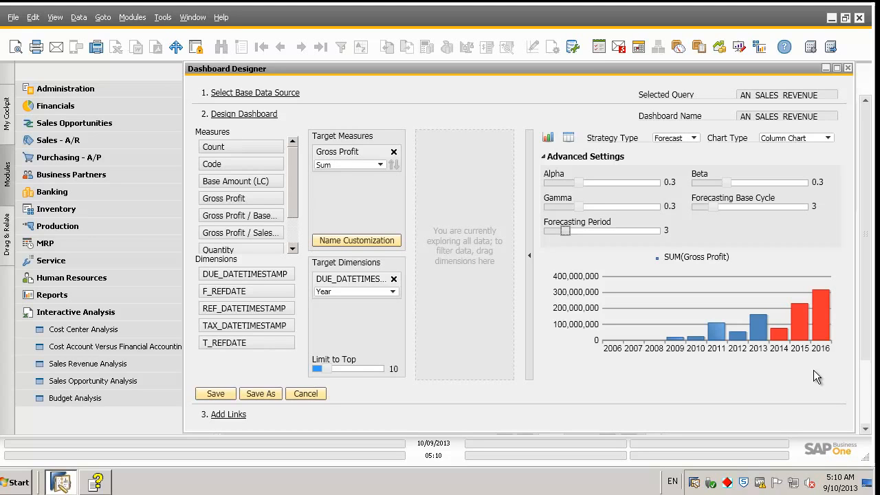
Step: Save the dashboard under the new name "Sales Revenue Forecast 1"
{"action": "left_click", "coordinate": [266, 393]}
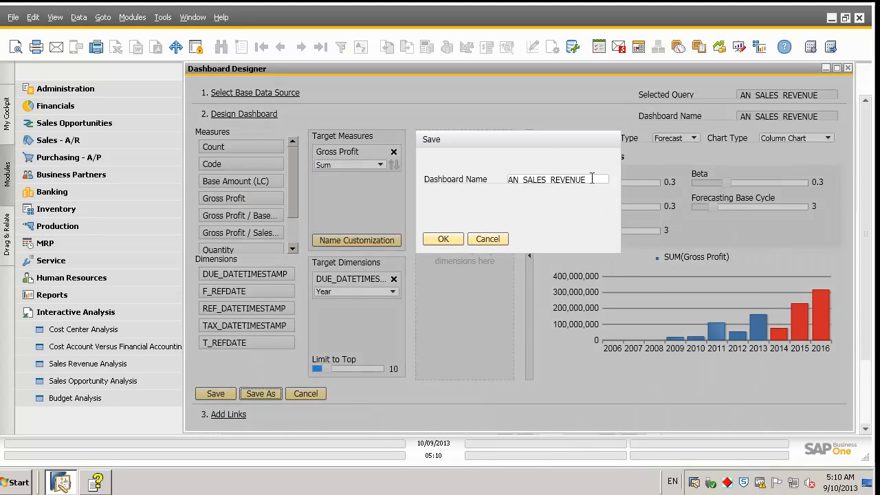
{"action": "double_click", "coordinate": [592, 178]}
{"action": "type", "text": "Sale"}
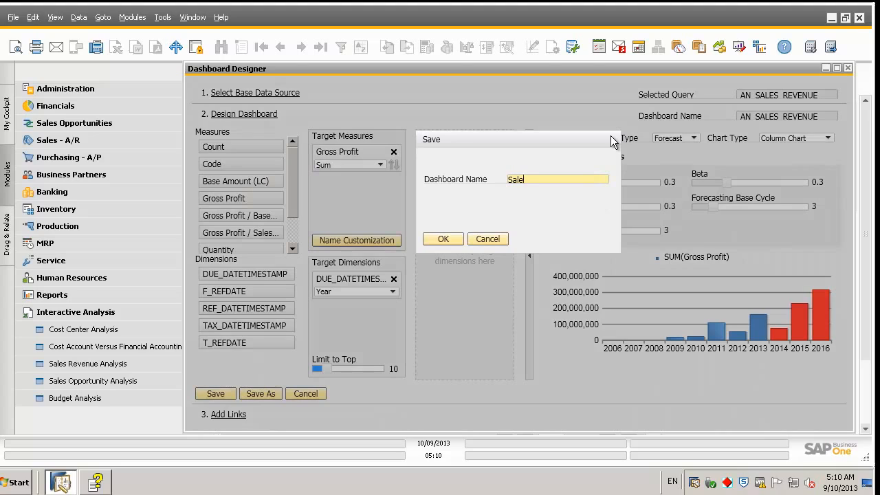
{"action": "type", "text": "s Revenue Forecast 1"}
{"action": "left_click", "coordinate": [444, 239]}
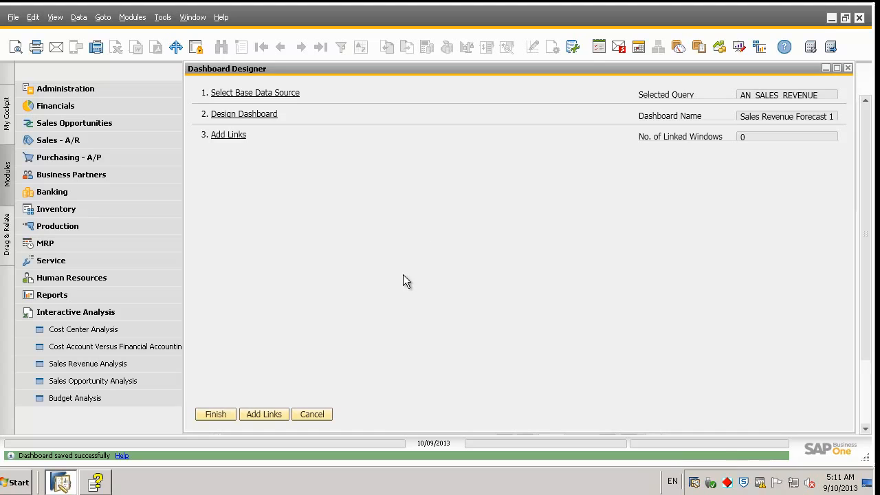
Step: Add a link to Business Partner Master Data, link its BP Code field to the BP Code dimension, and finish the dashboard
{"action": "left_click", "coordinate": [275, 413]}
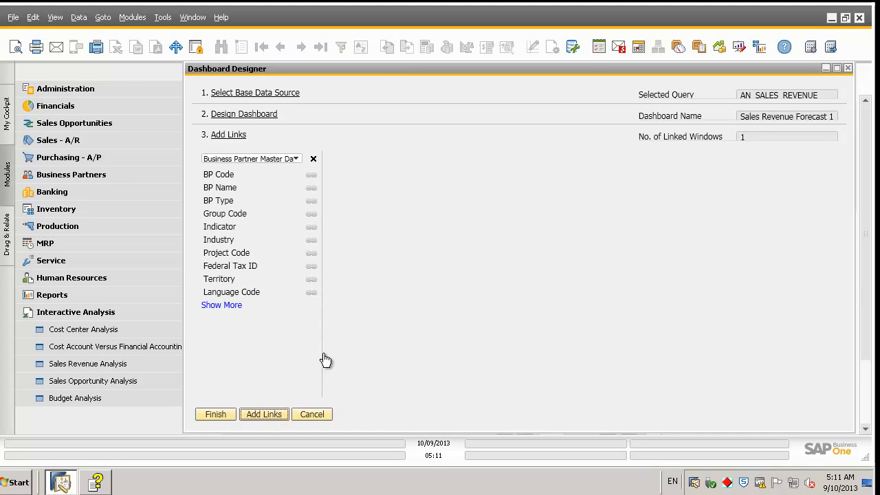
{"action": "left_click", "coordinate": [280, 158]}
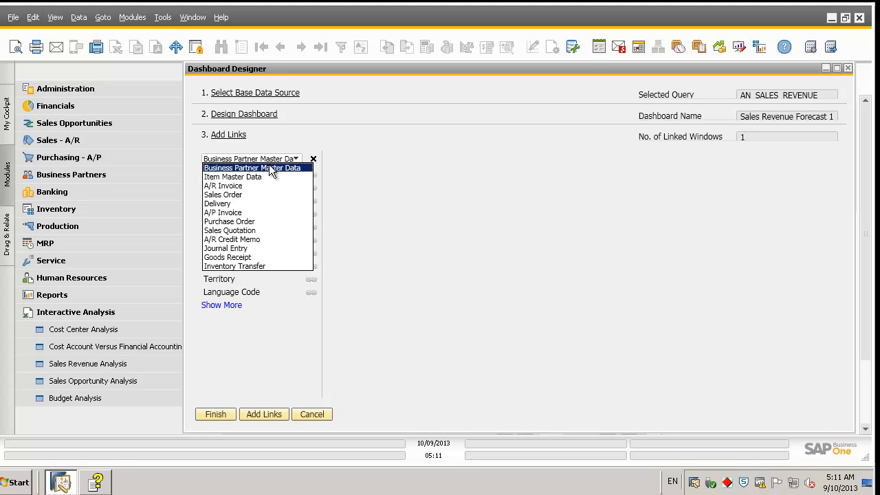
{"action": "left_click", "coordinate": [269, 168]}
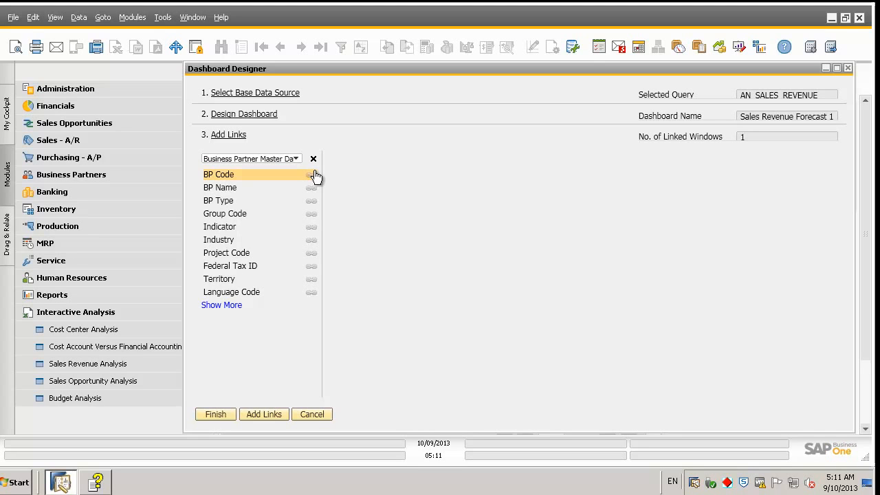
{"action": "left_click", "coordinate": [314, 176]}
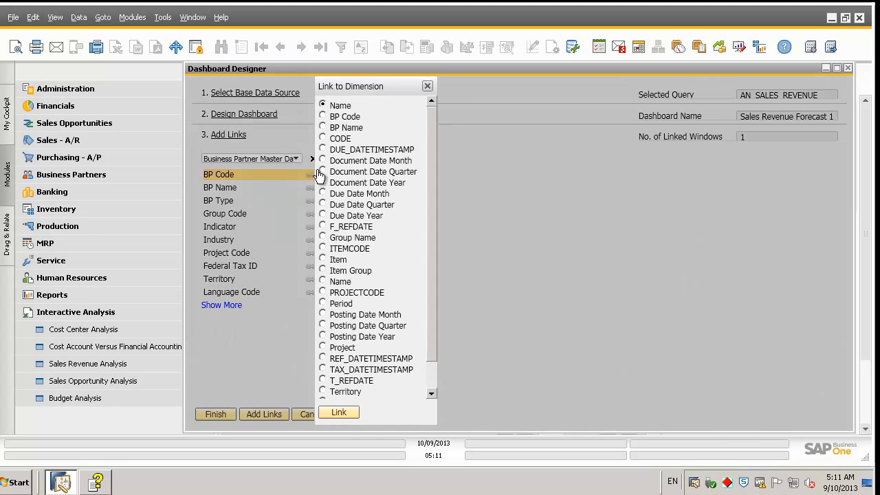
{"action": "left_click", "coordinate": [323, 116]}
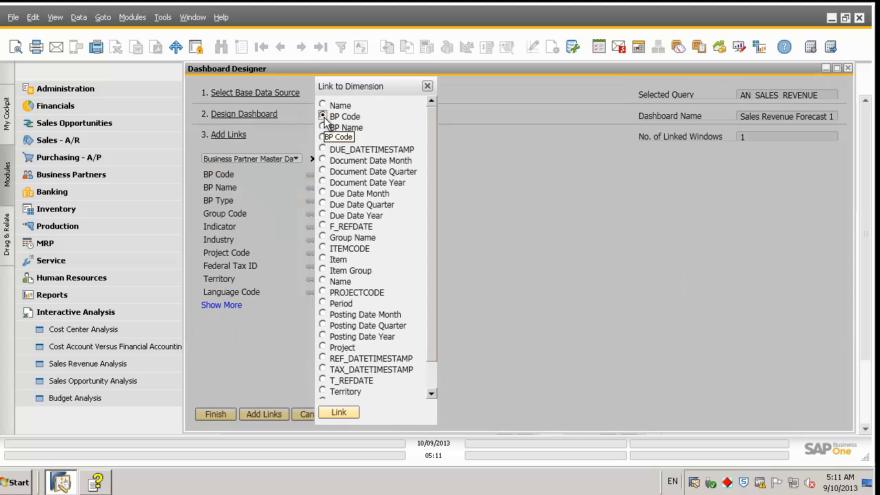
{"action": "left_click", "coordinate": [348, 411]}
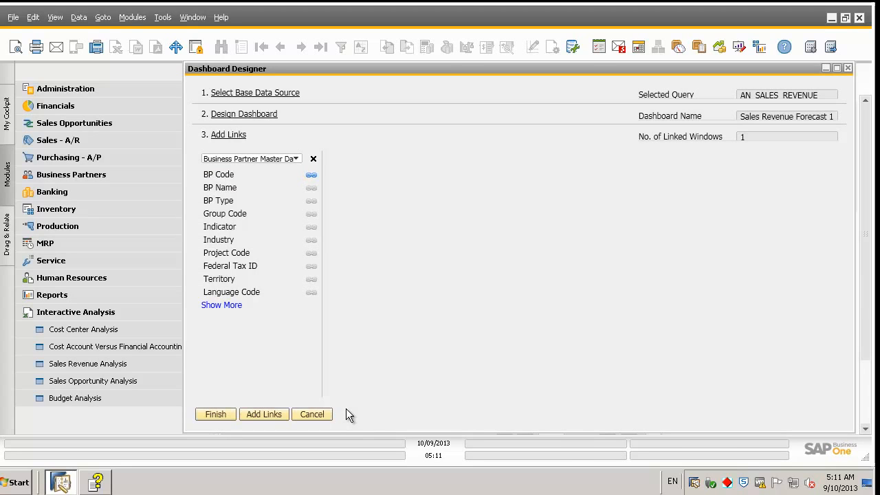
{"action": "left_click", "coordinate": [215, 414]}
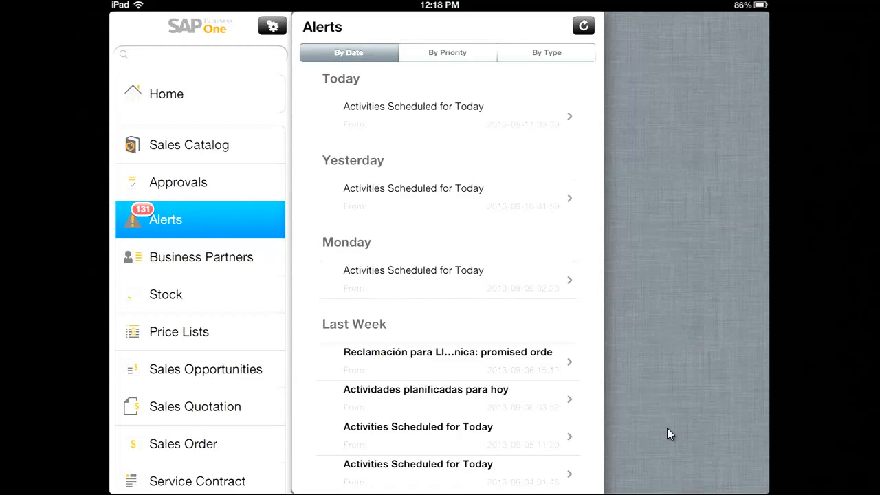
Step: In the SAP Business One iPad app, open customer Earthshaker Corporation and examine the 2016 gross profit in the Sales Revenue Forecast 1 chart
{"action": "left_click", "coordinate": [266, 268]}
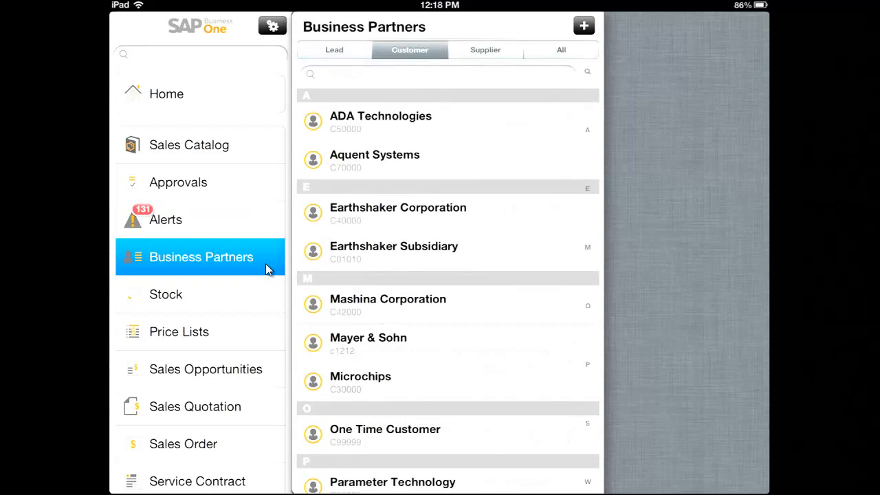
{"action": "left_click", "coordinate": [418, 220]}
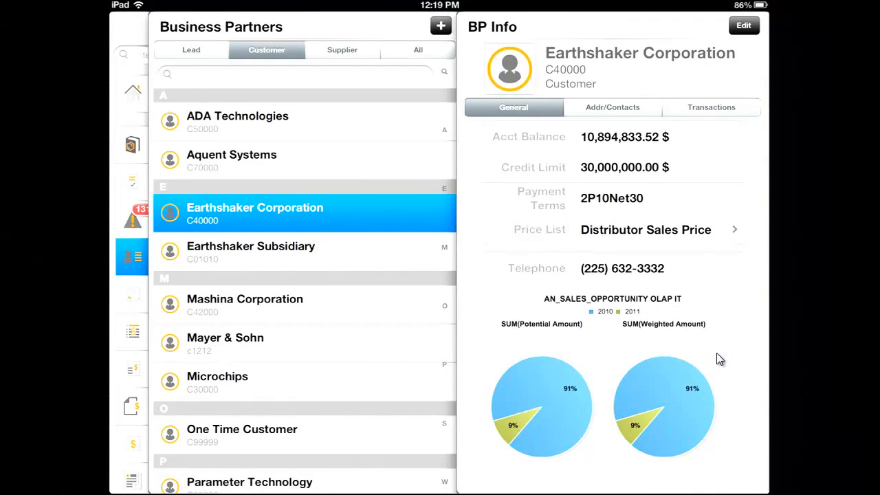
{"action": "scroll", "coordinate": [717, 354], "scroll_direction": "right", "scroll_amount": 3}
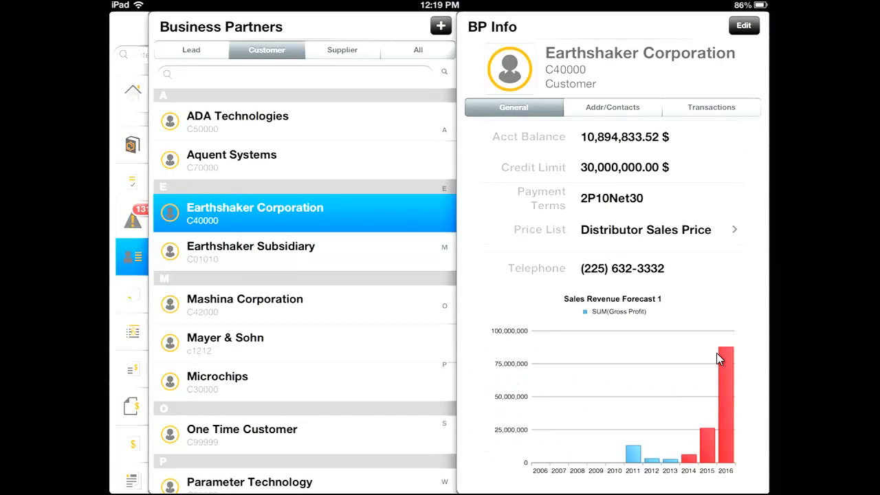
{"action": "left_click", "coordinate": [716, 353]}
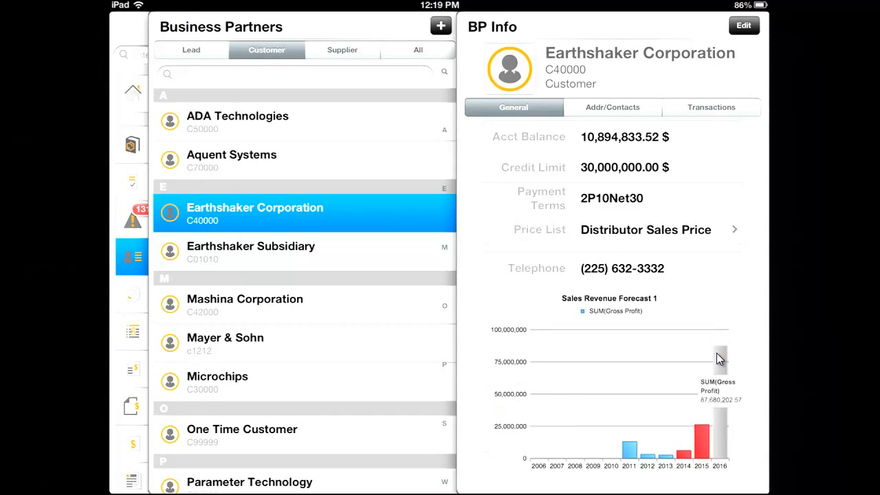